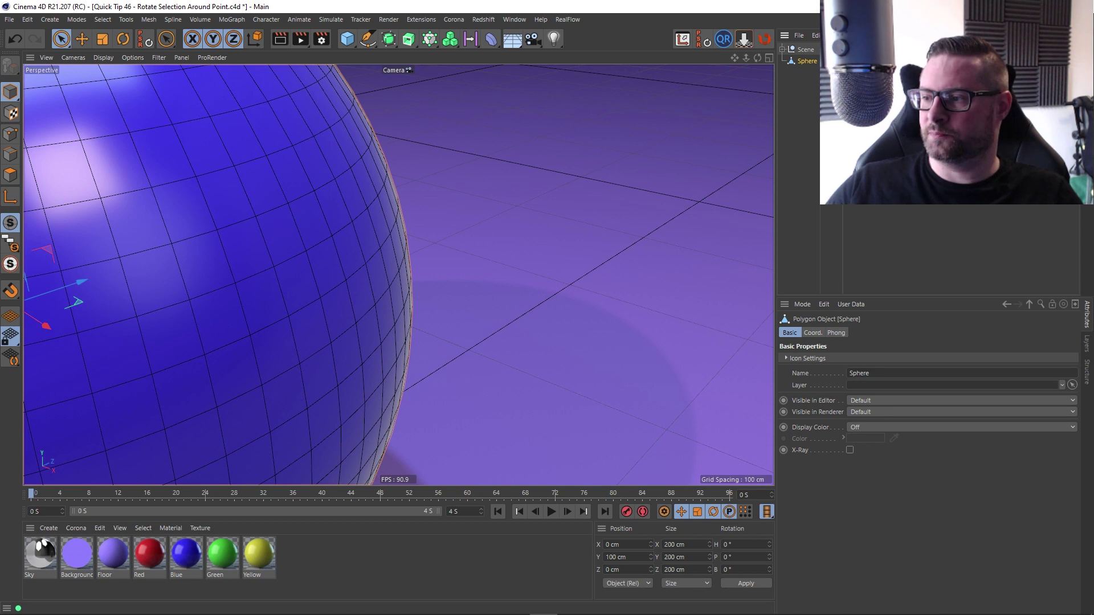
Switch to the browser to view the Quick Tip 30 page on pivot selection for multiple objects, and close its window
key(alt+Tab)
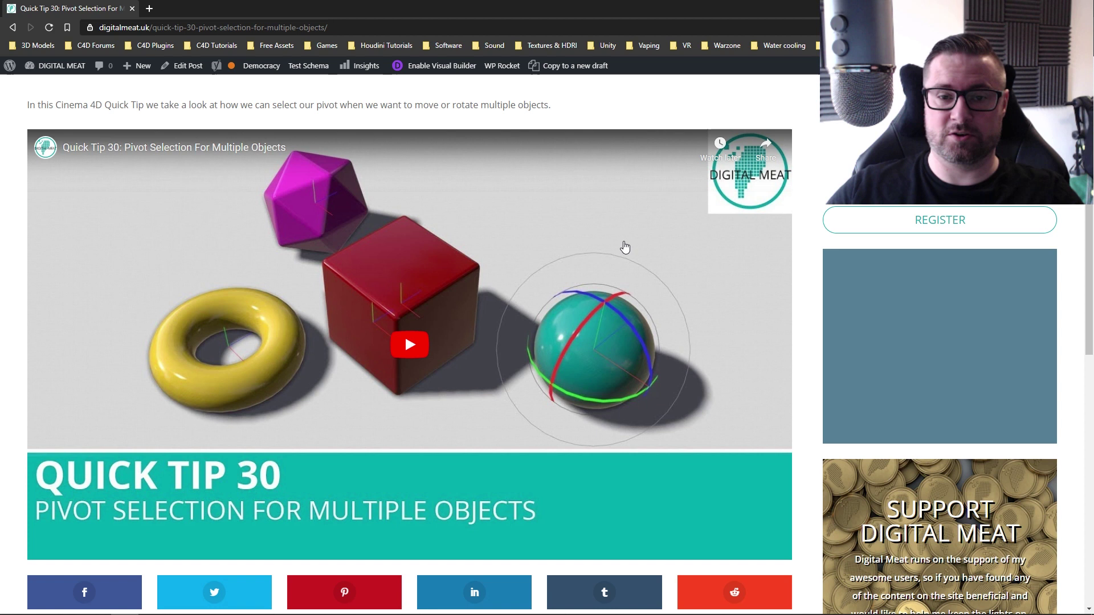
double_click(562, 1)
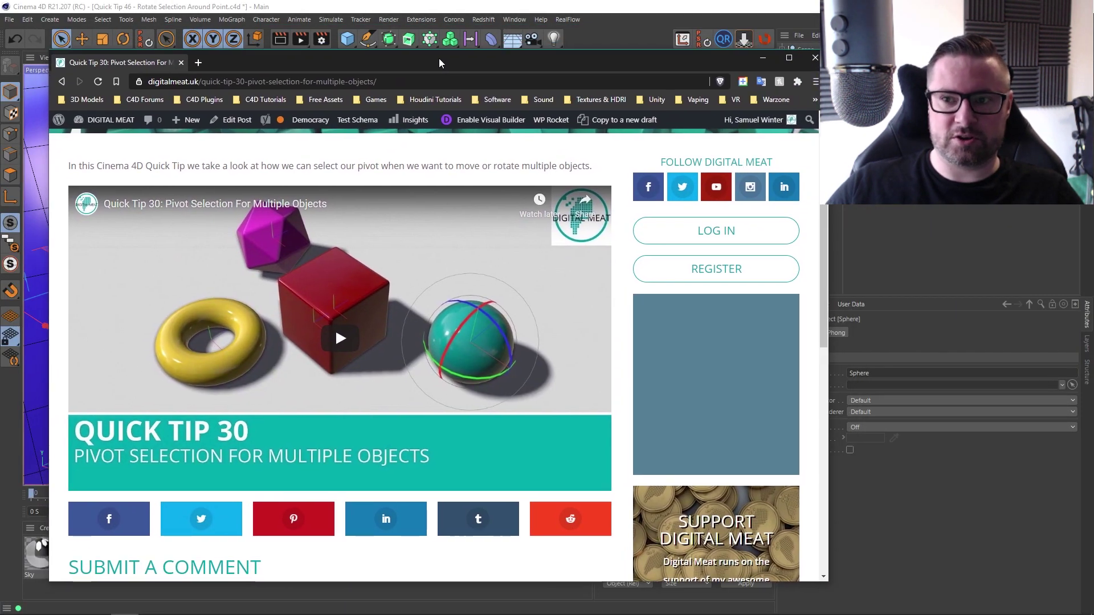
drag(592, 63, 580, 59)
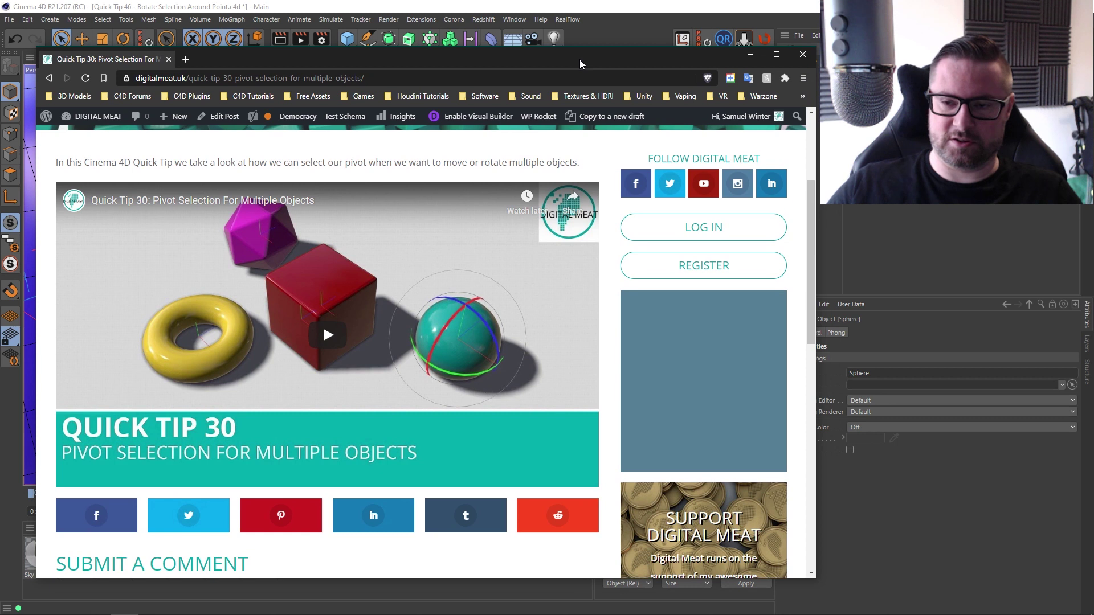
click(802, 57)
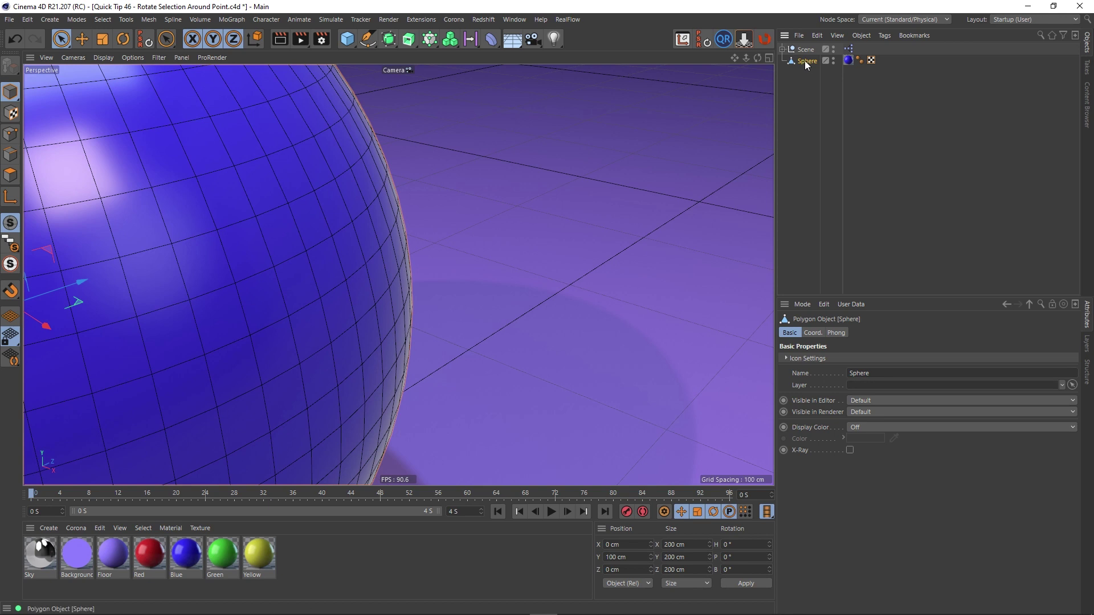
In Points mode, use Live Selection with a radius of 77 to select points on the upper front of the sphere
click(15, 139)
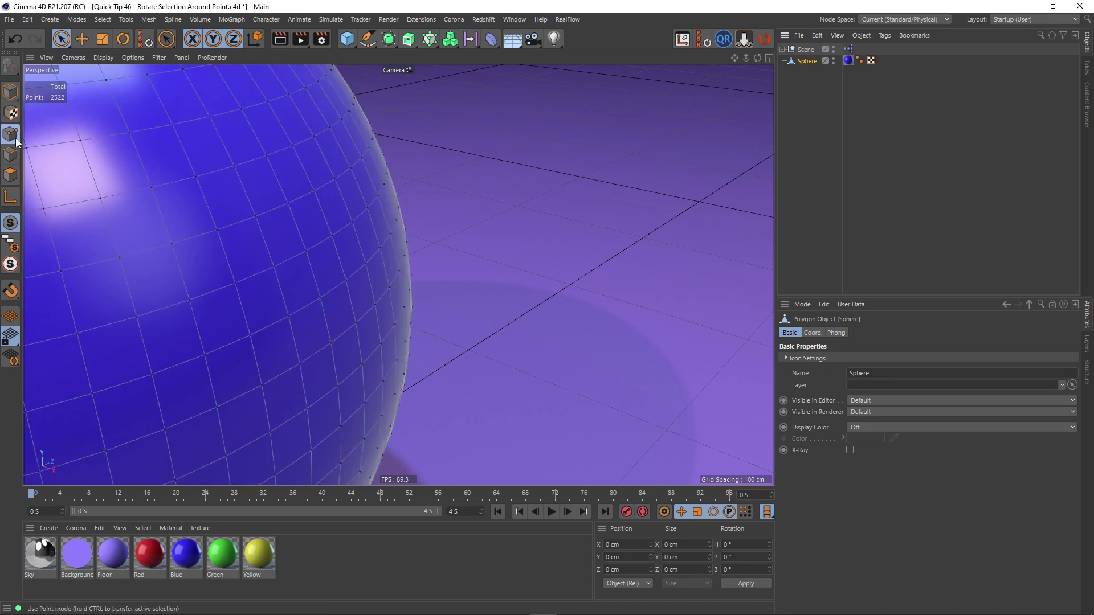
click(60, 40)
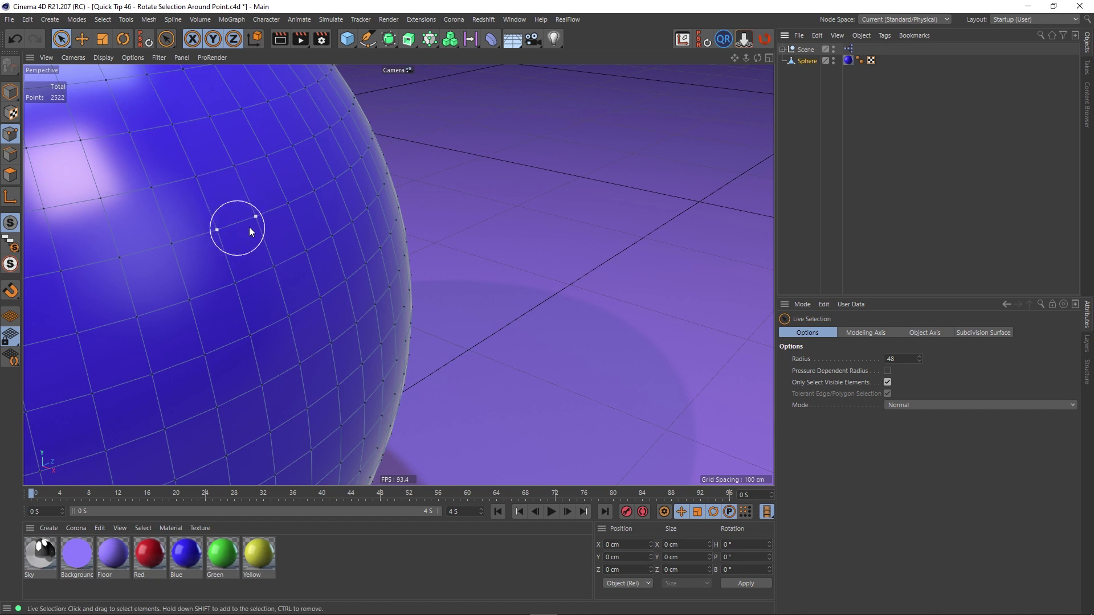
middle_drag(264, 228, 280, 225)
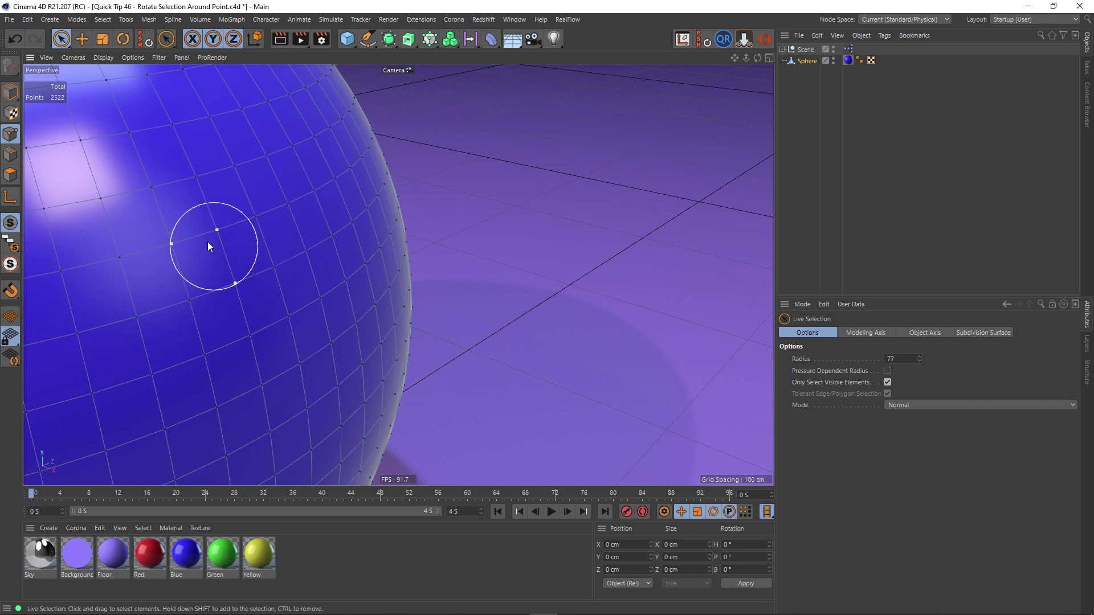
mouse_move(225, 234)
mouse_down()
mouse_move(240, 156)
mouse_move(292, 129)
mouse_up()
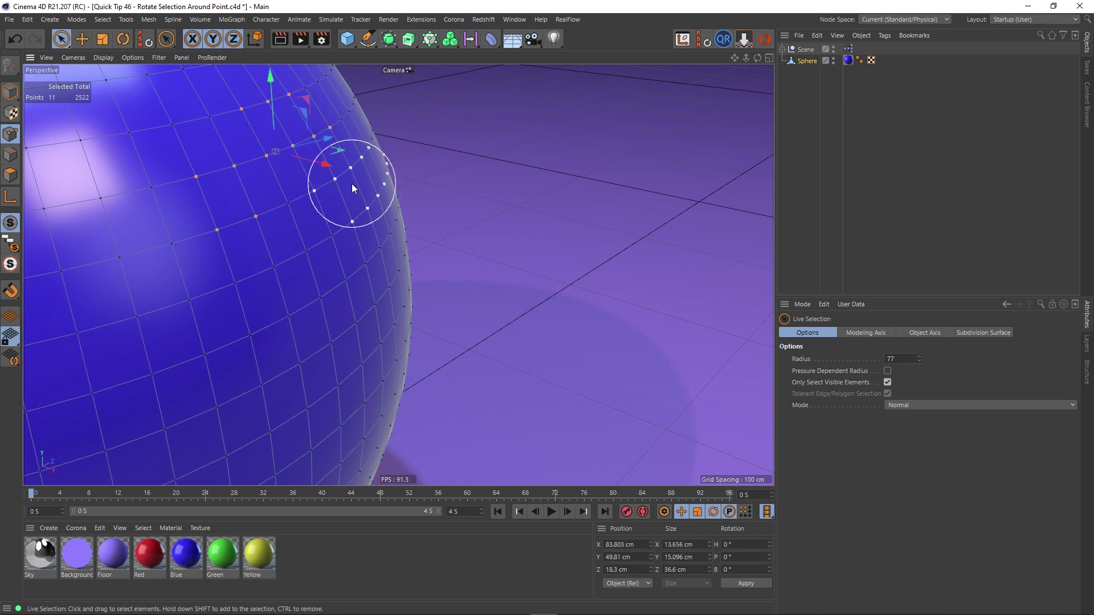
shift+drag(352, 188, 365, 293)
Reduce the Live Selection radius to 47 and select a bent patch of 16 points on the sphere's front
middle_drag(501, 270, 486, 274)
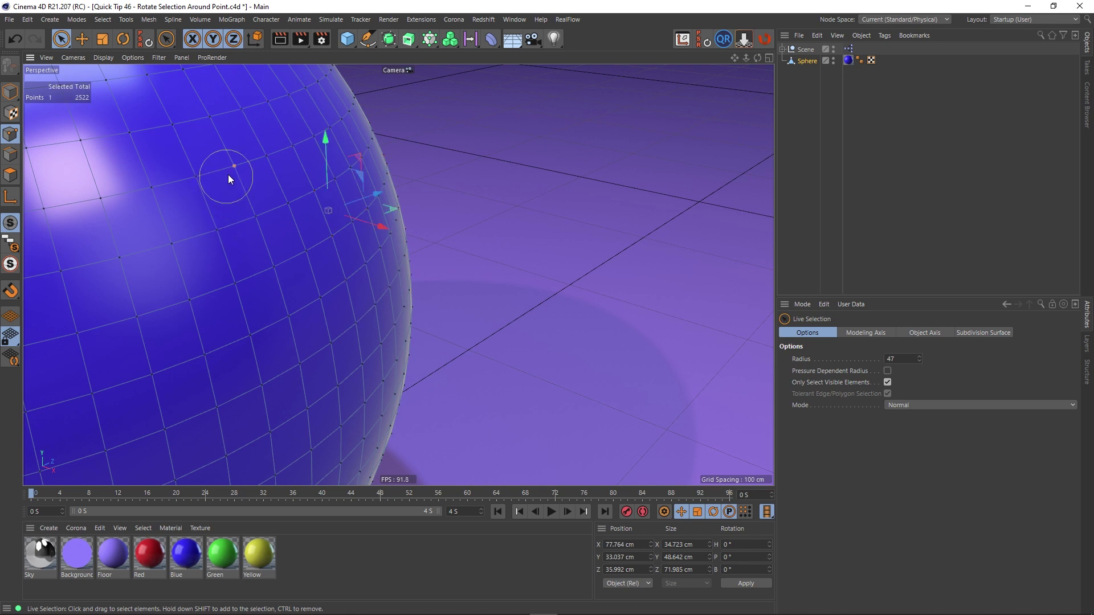
mouse_move(217, 183)
shift+mouse_down()
mouse_move(198, 165)
mouse_move(230, 160)
shift+mouse_up()
shift+drag(302, 179, 330, 257)
shift+drag(350, 373, 351, 373)
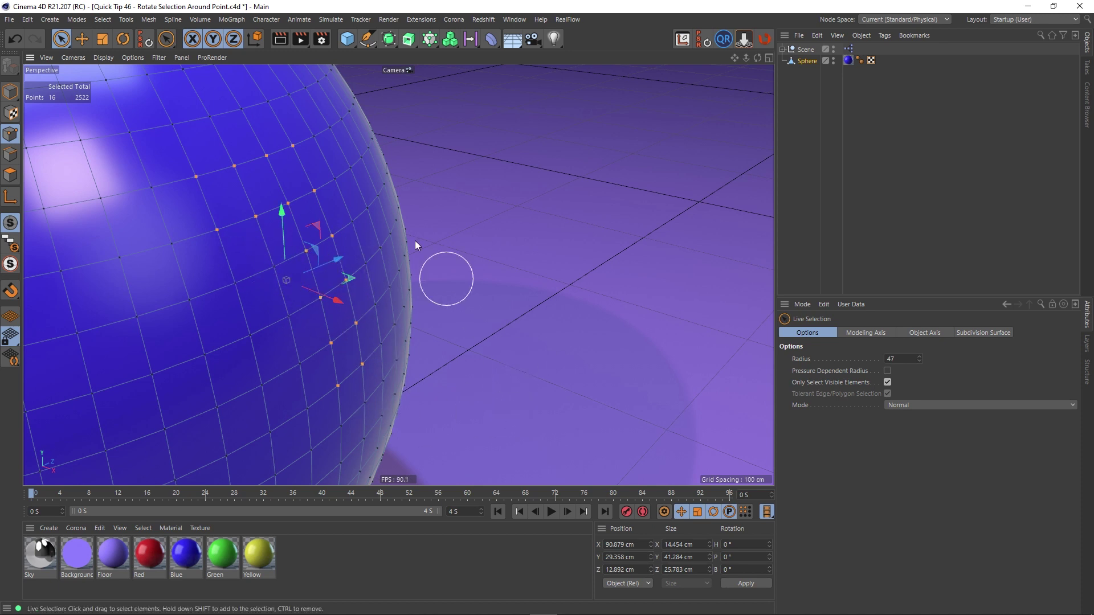
Try rotating the selected points about the default centre of the selection
click(123, 39)
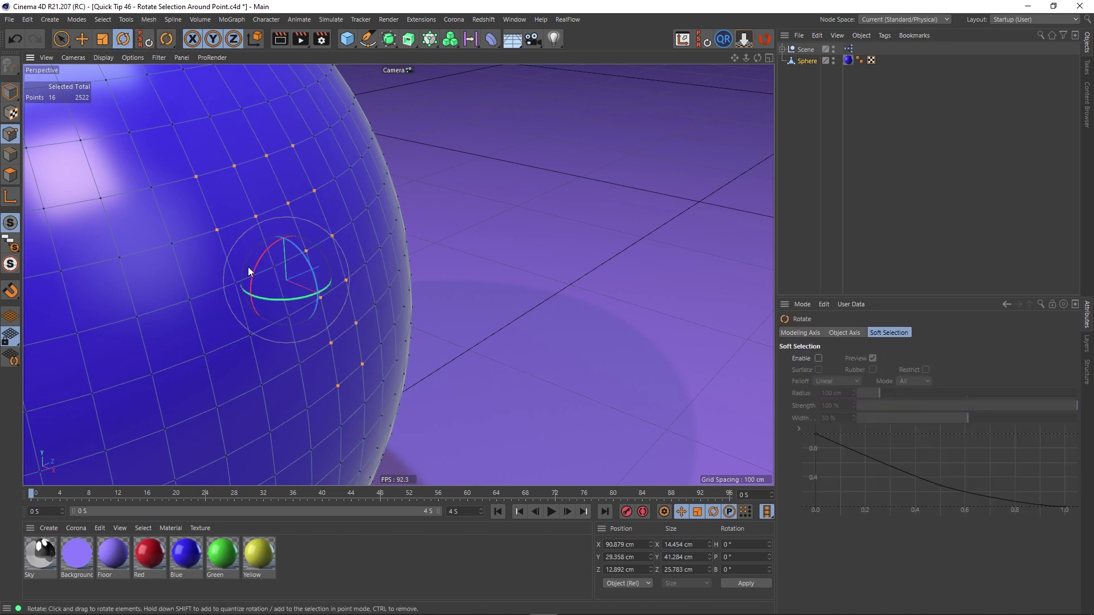
mouse_move(249, 271)
mouse_down()
mouse_move(255, 263)
mouse_move(254, 276)
mouse_up()
Using the Move tool with axis modification, snap the selection's axis to different mesh elements, finishing on the patch's second-row vertex
click(86, 44)
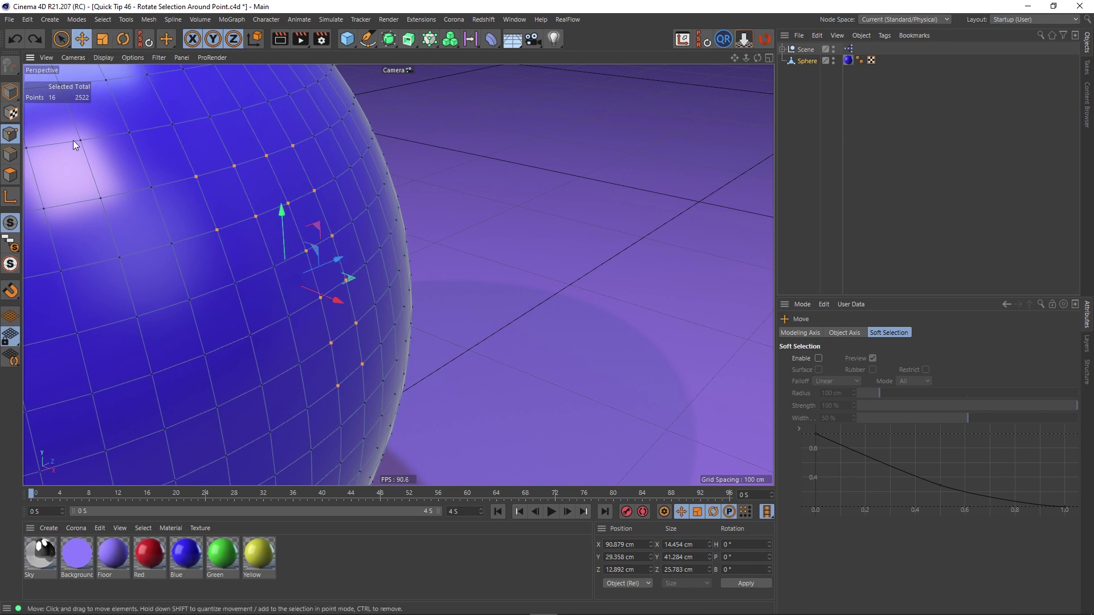
click(11, 198)
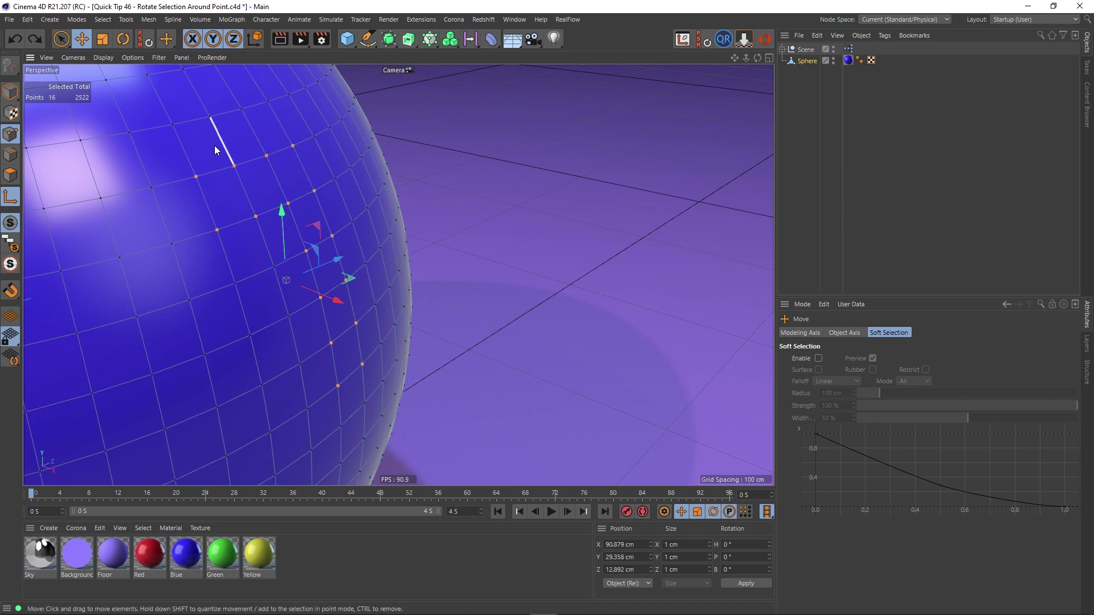
ctrl+shift+click(256, 217)
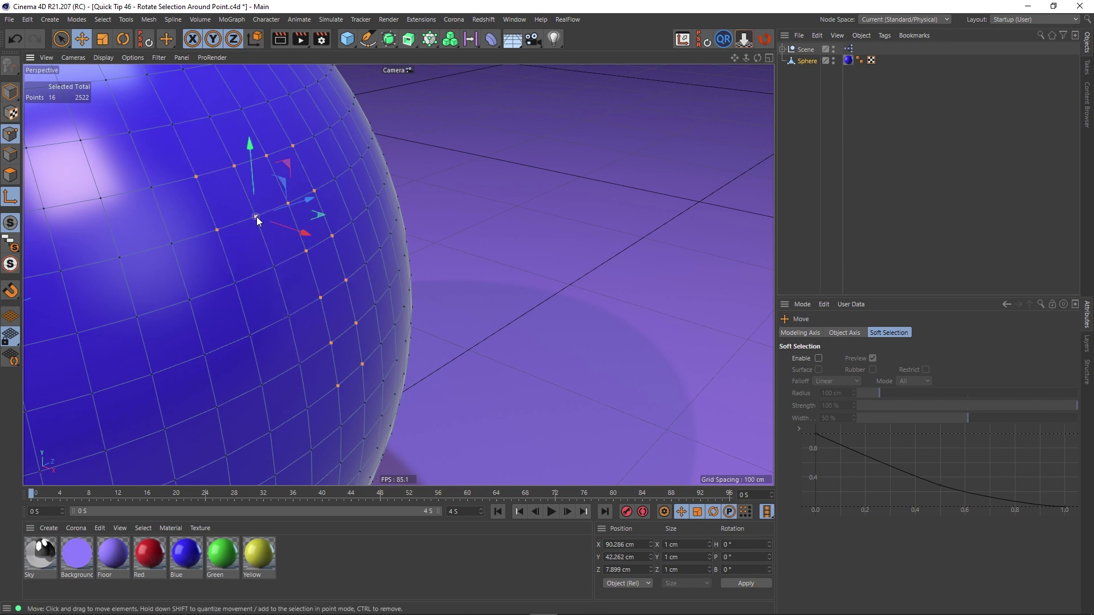
ctrl+shift+click(264, 248)
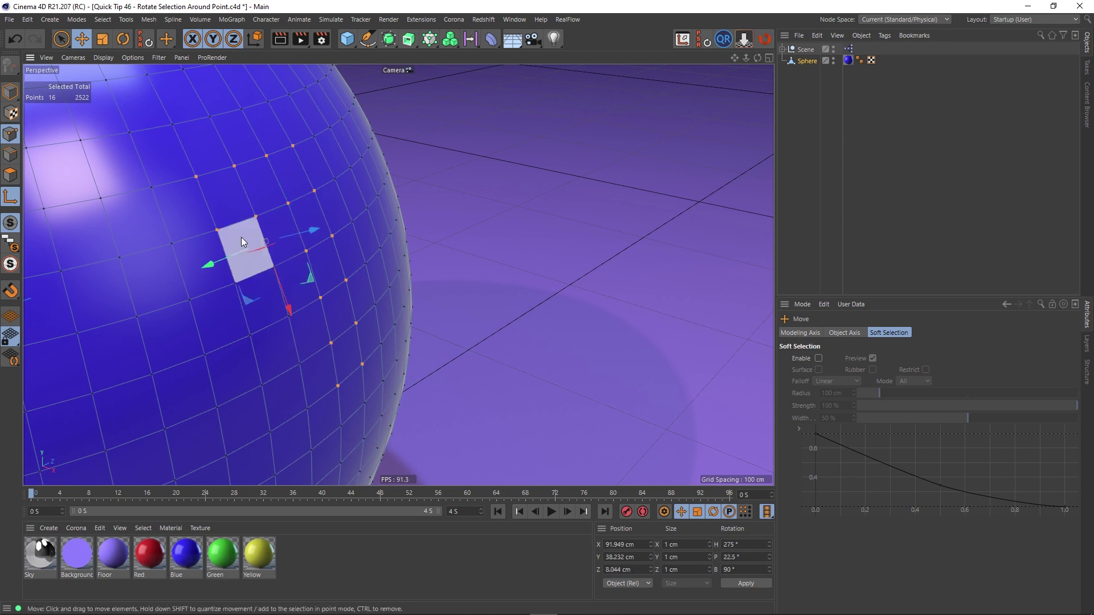
ctrl+shift+click(241, 237)
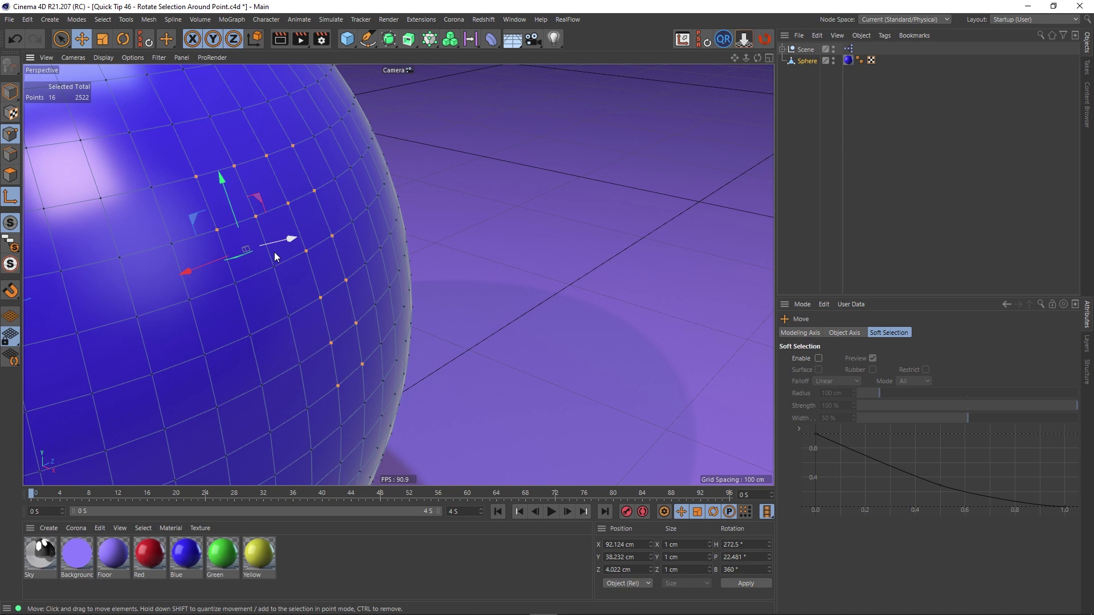
ctrl+shift+click(258, 217)
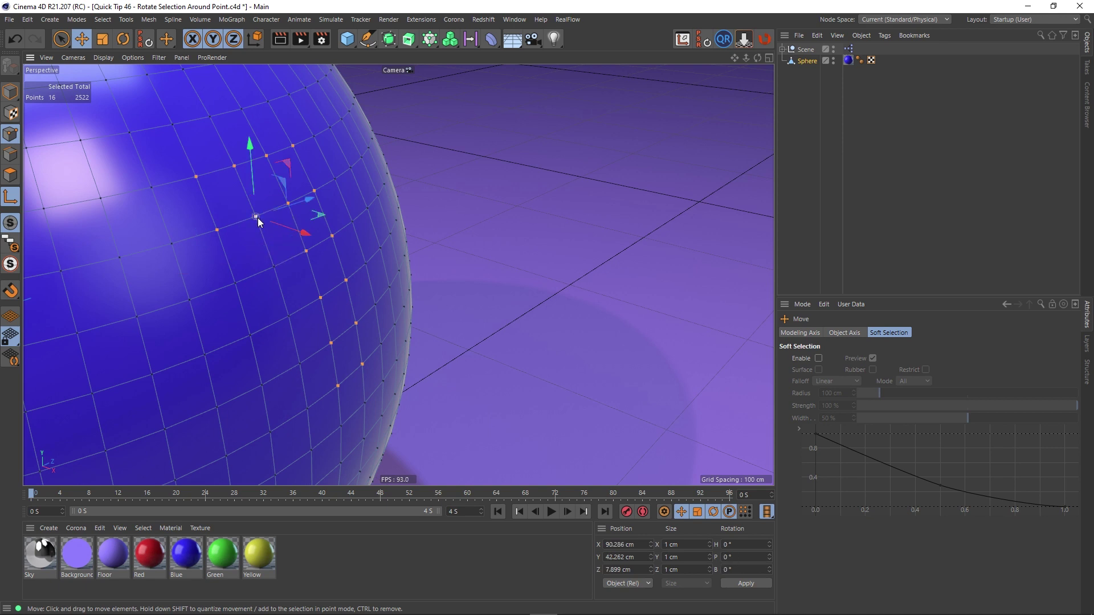
click(15, 199)
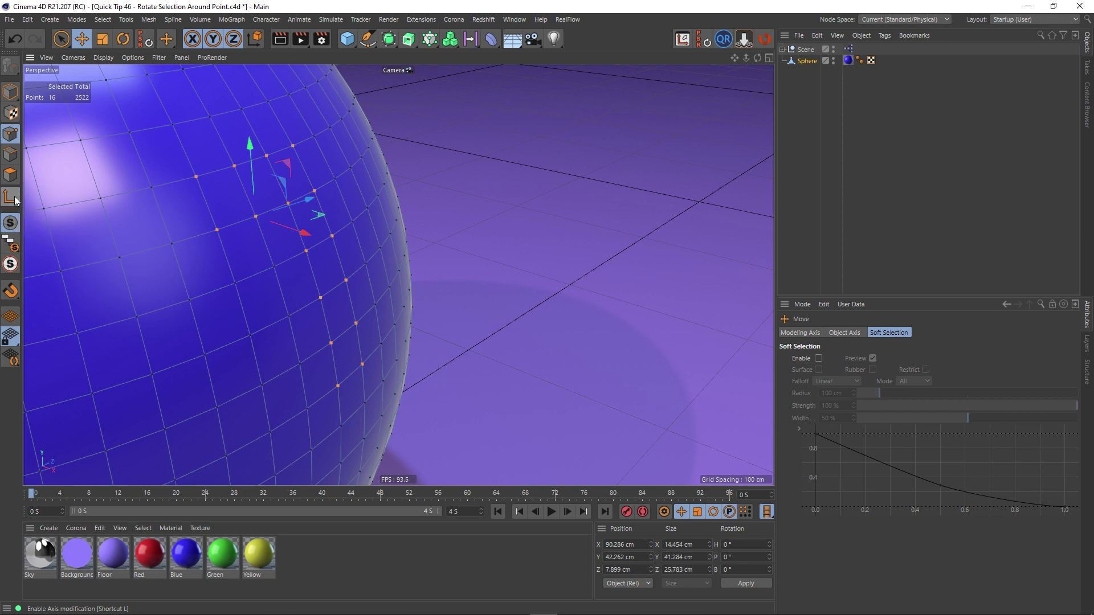
Try rotating and moving the selected points from the vertex pivot, and undo the changes
click(123, 40)
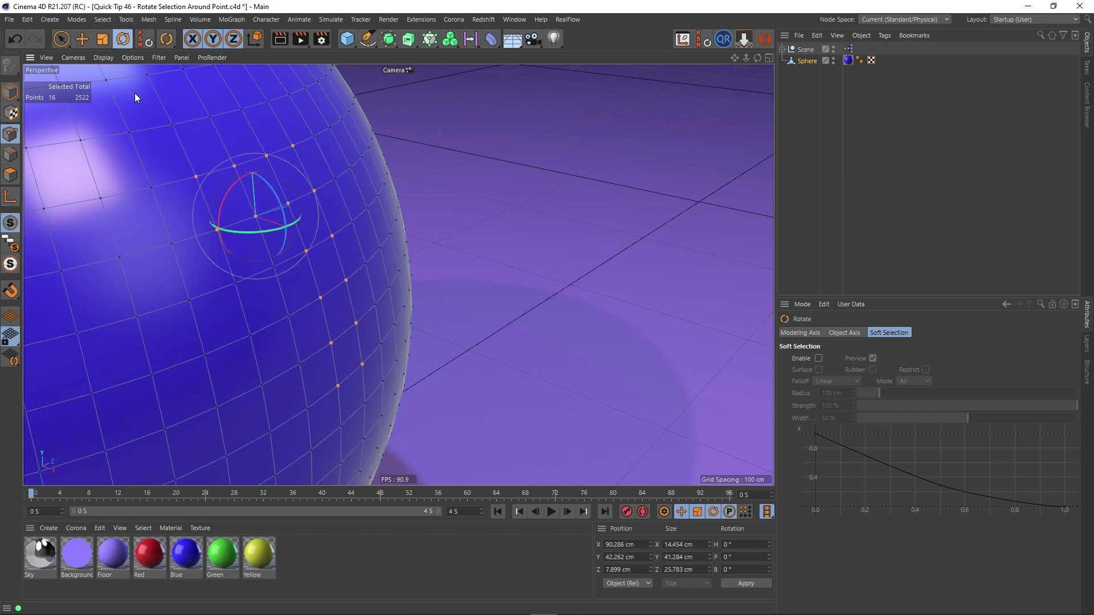
drag(227, 199, 224, 198)
click(84, 37)
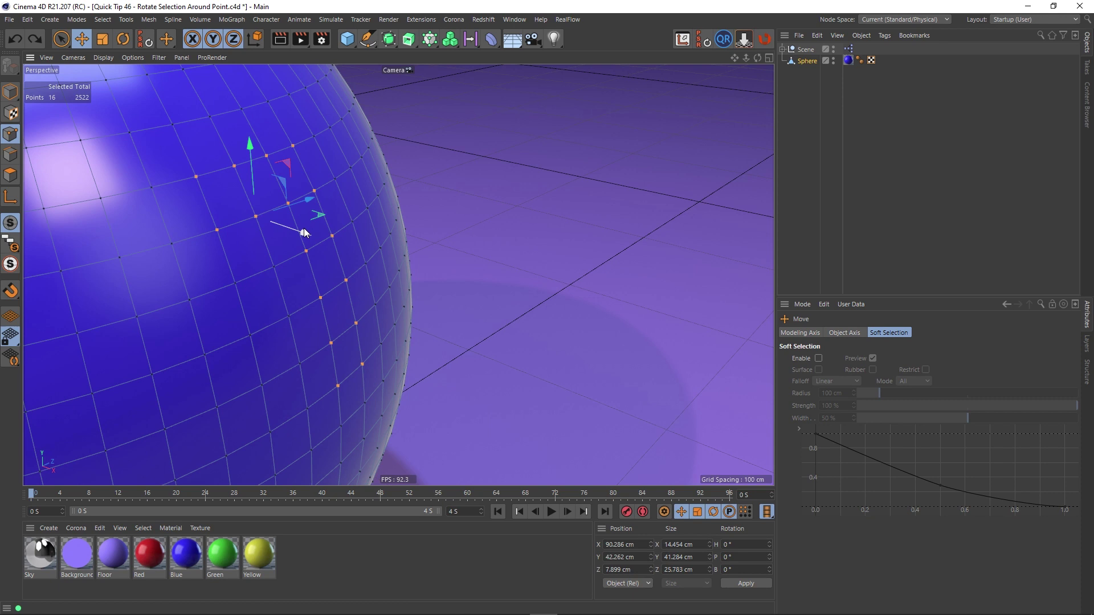
drag(303, 228, 313, 244)
key(ctrl+z)
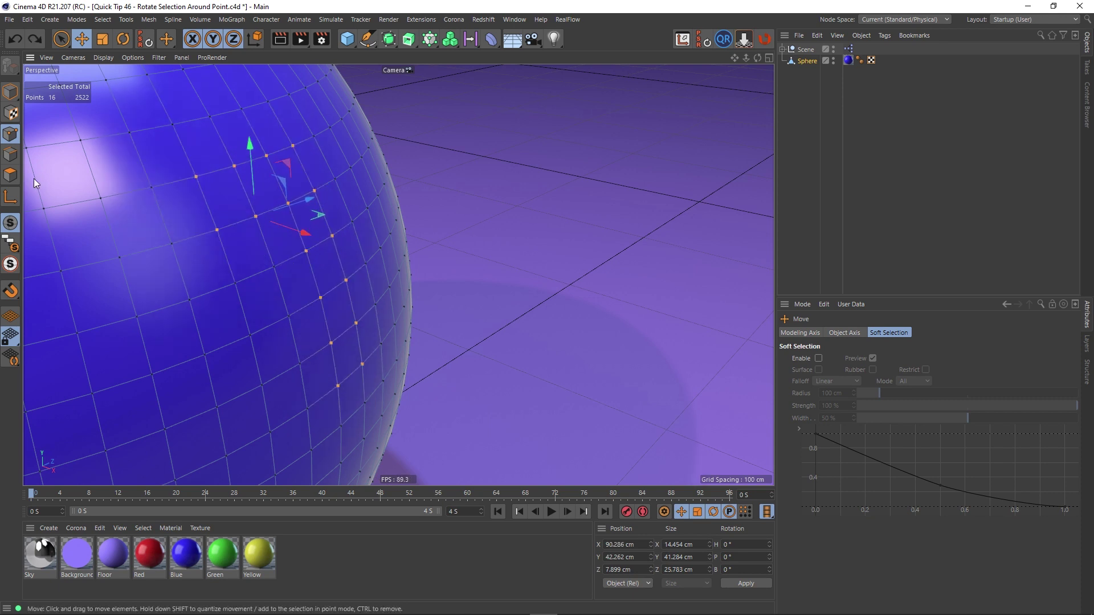
Snap the axis to the polygon just above the pivot vertex, try rotating the selected points about it, and undo the rotations
click(11, 200)
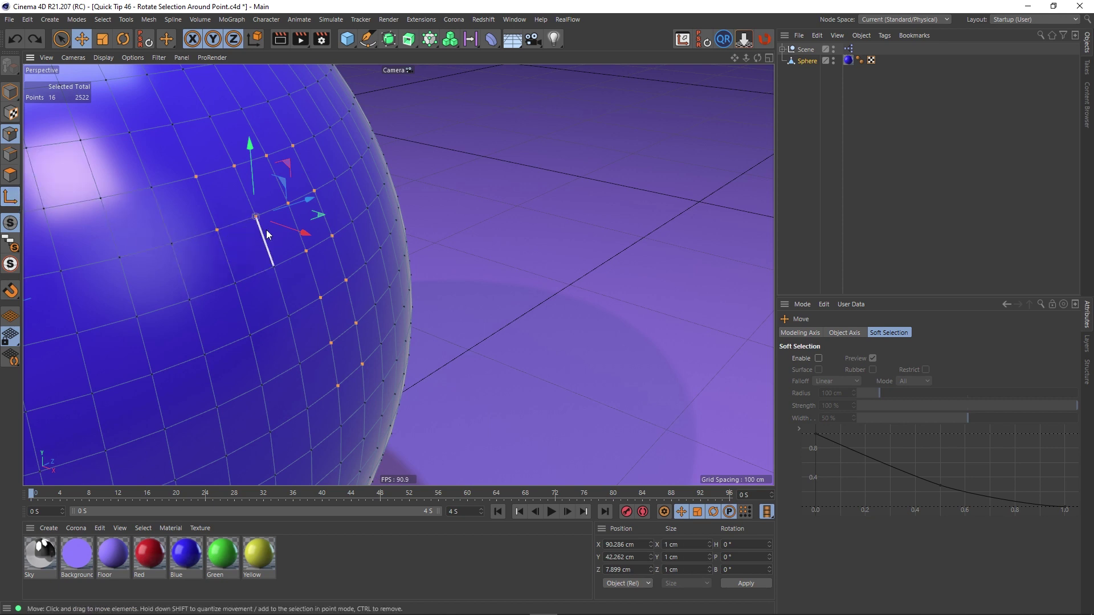
click(264, 199)
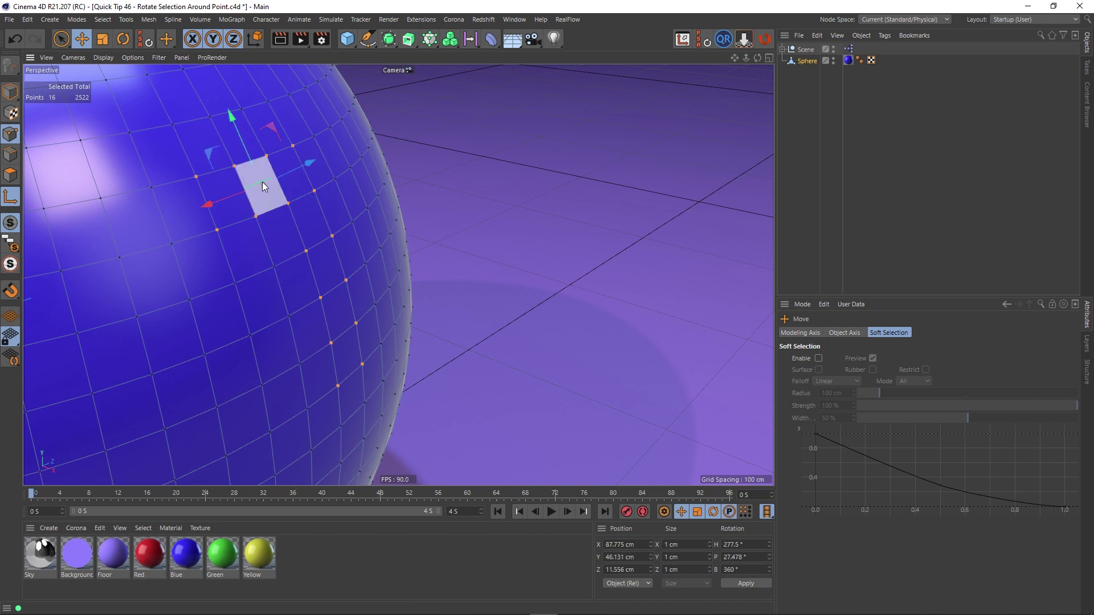
click(123, 40)
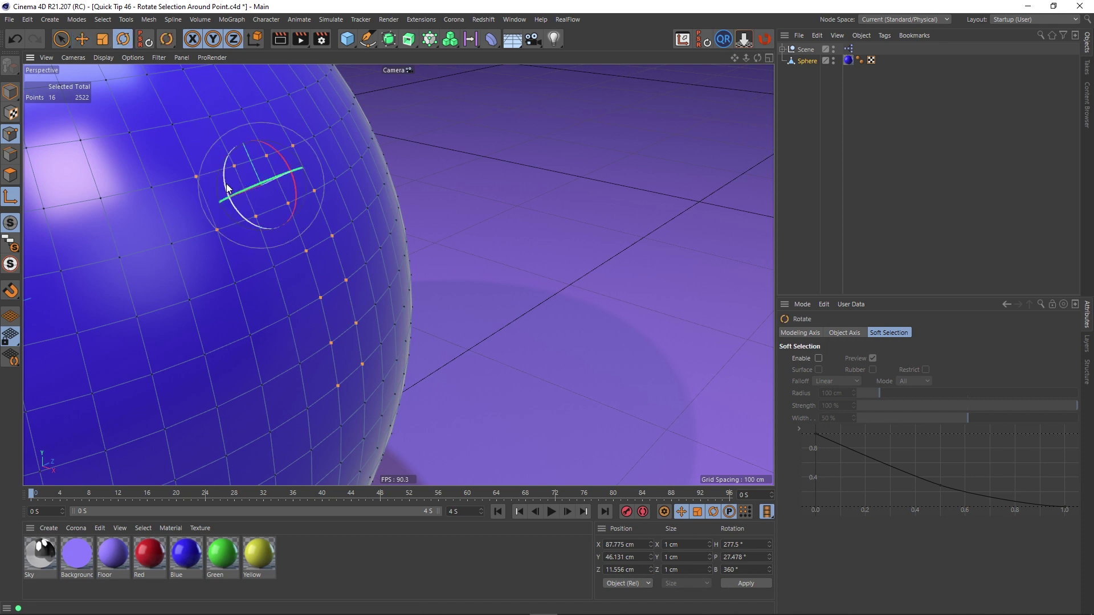
drag(227, 184, 225, 180)
key(ctrl+z)
key(l)
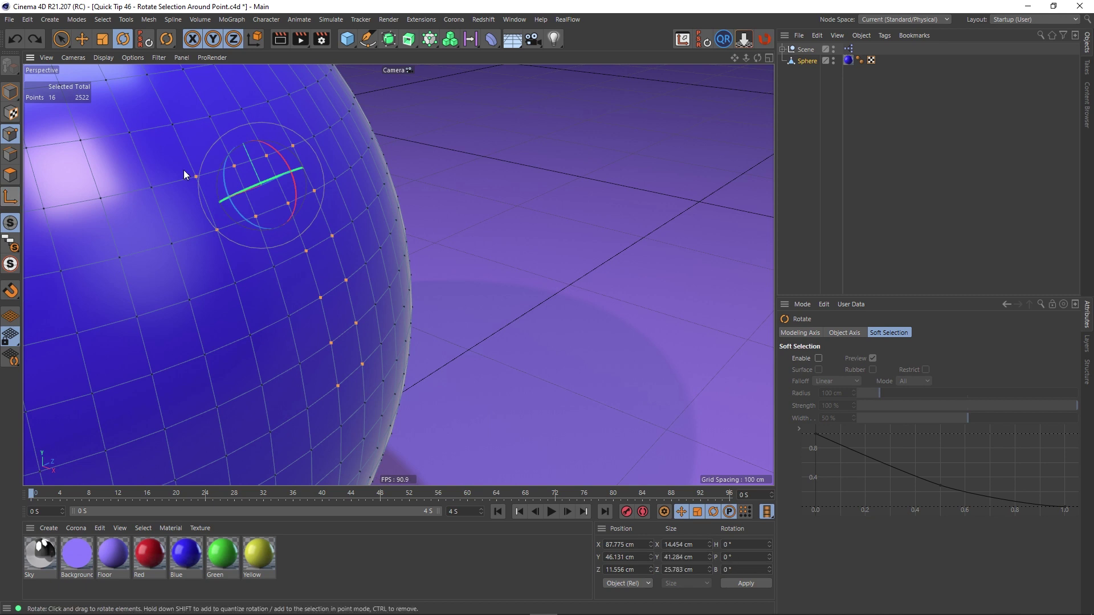
drag(225, 180, 228, 181)
key(ctrl+z)
Clear the point selection and use Live Selection in Edges mode to select a patch of edges on the sphere's front
click(60, 42)
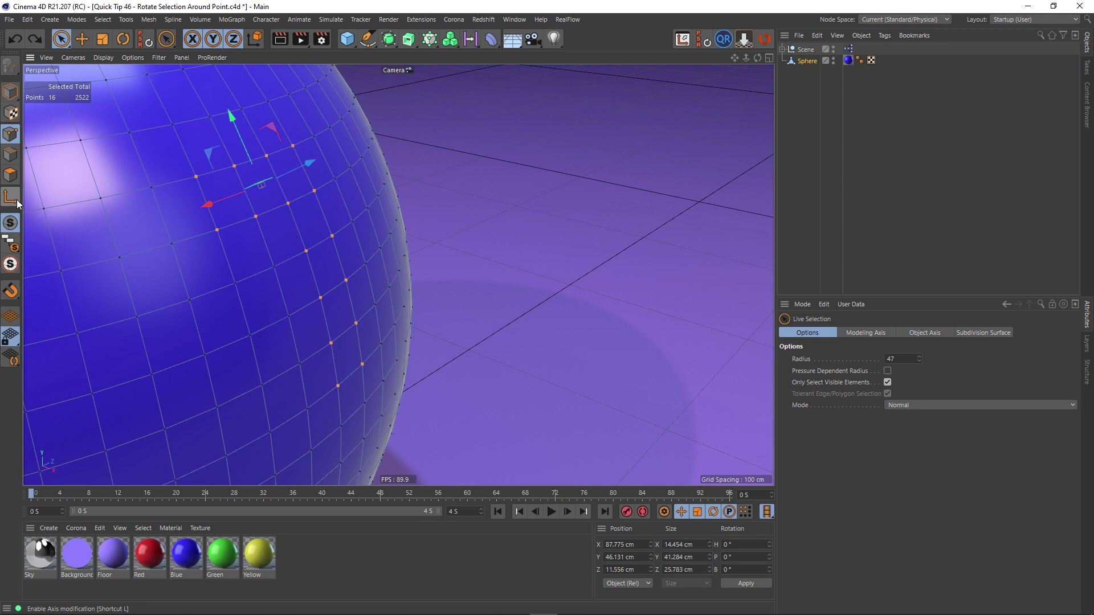
click(587, 259)
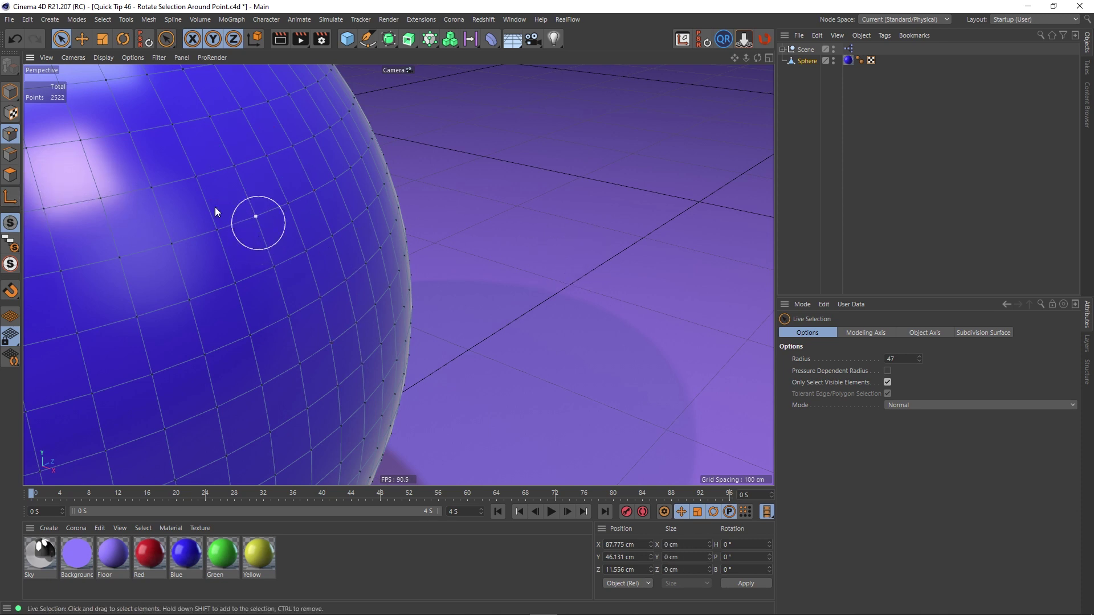
click(12, 166)
mouse_move(220, 237)
mouse_down()
mouse_move(270, 216)
mouse_move(298, 245)
mouse_move(306, 300)
mouse_up()
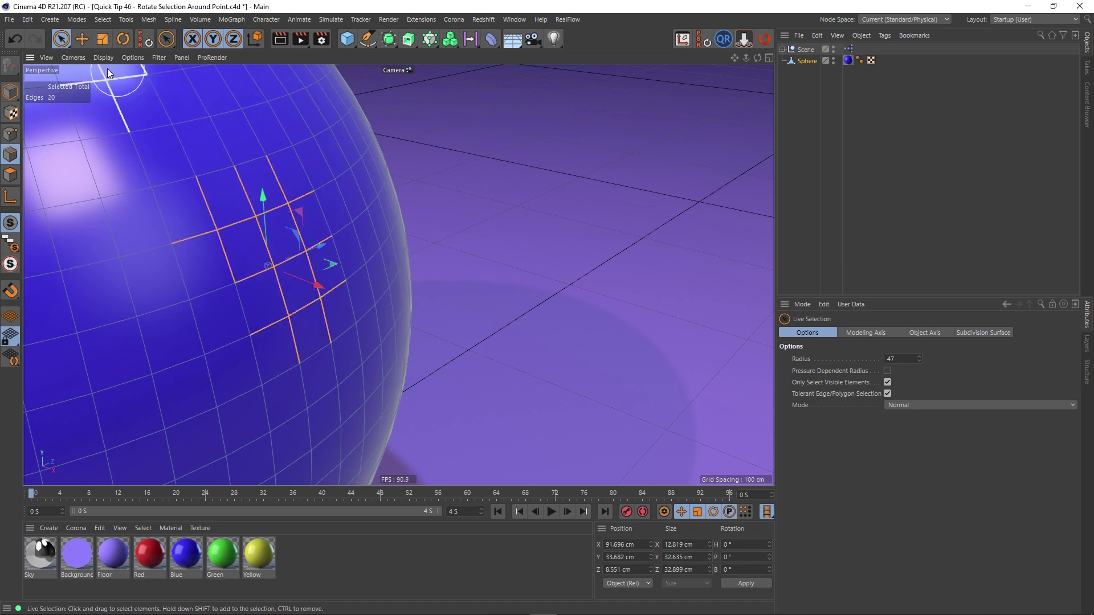
Enable axis modification and snap the edge selection's axis to the corner vertex on the near side of the patch
click(10, 196)
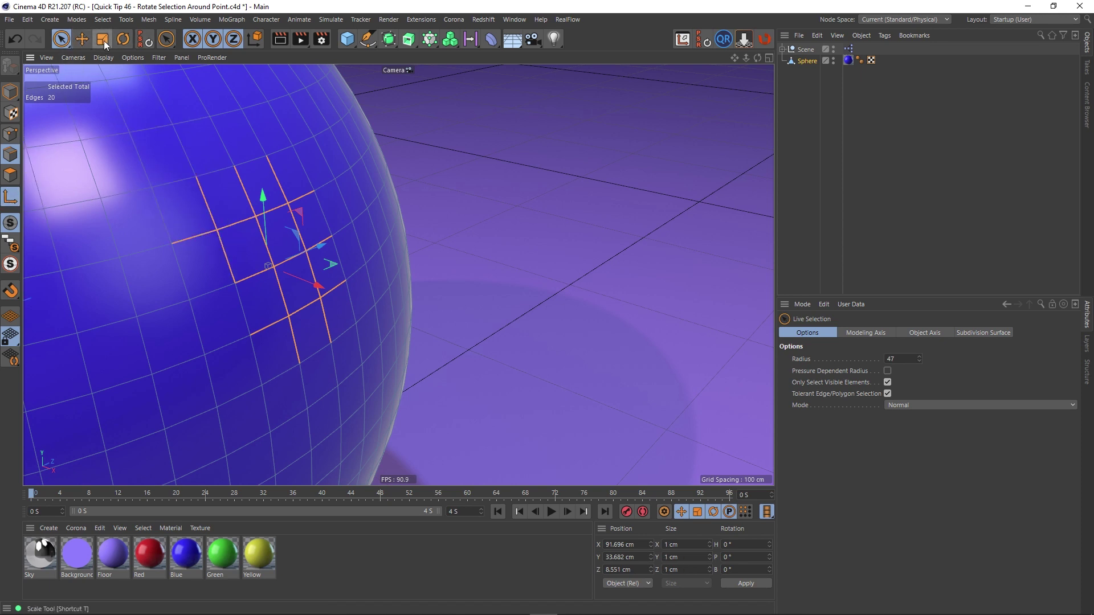
click(81, 39)
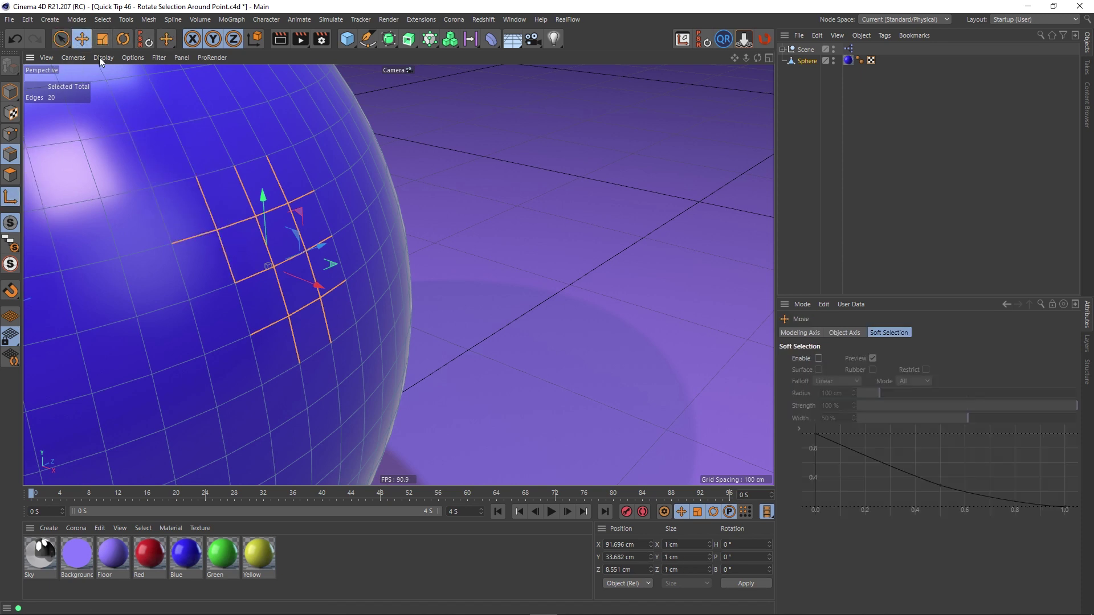
ctrl+shift+click(234, 282)
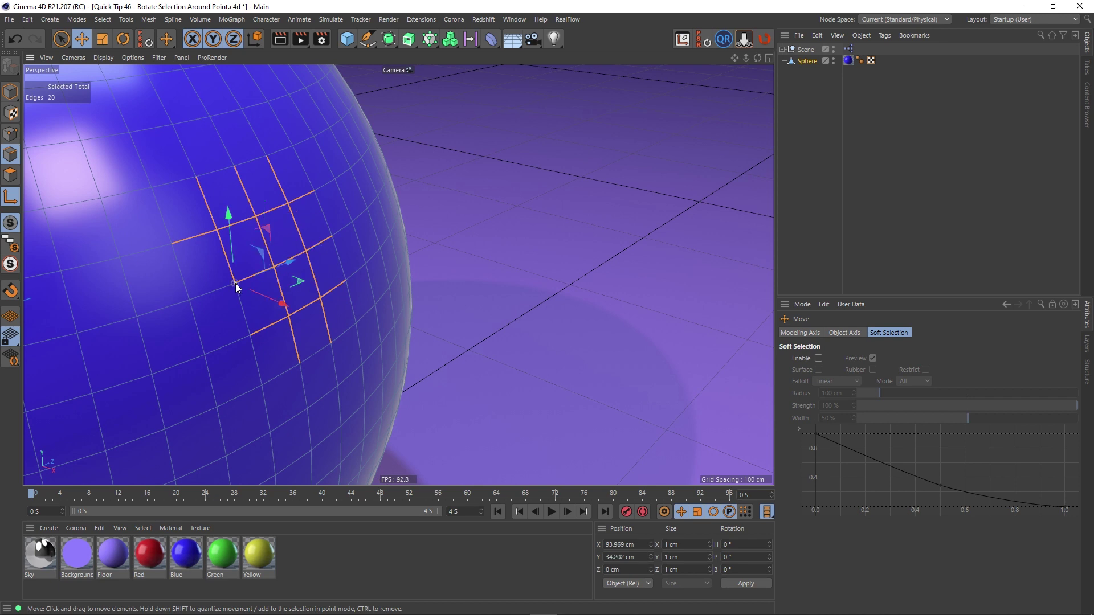
Try rotating the selected edges back and forth about the snapped corner vertex
click(121, 40)
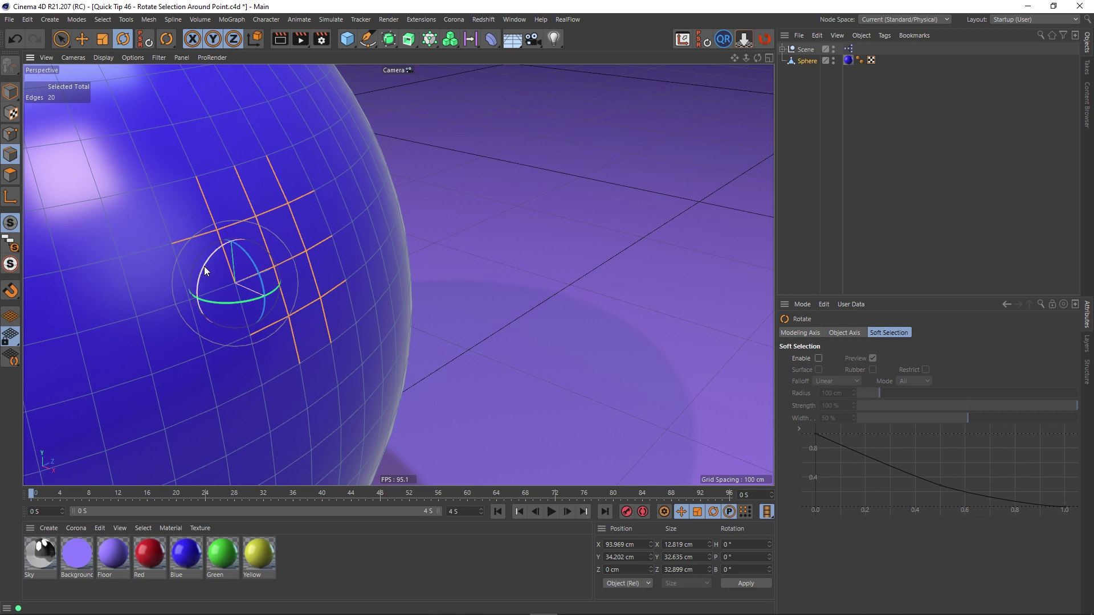
drag(207, 265, 208, 275)
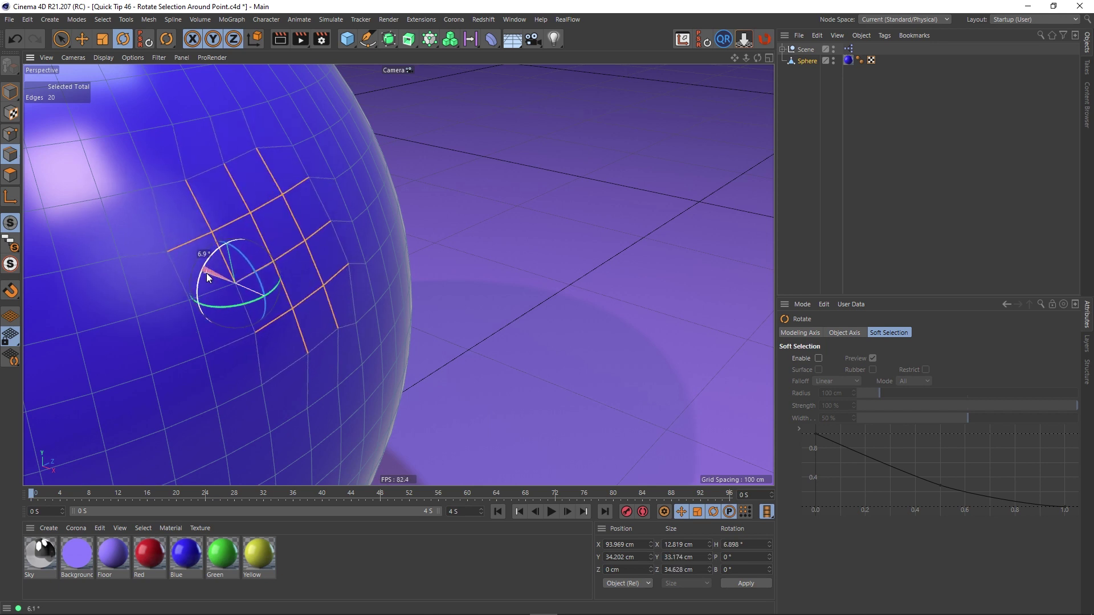
drag(206, 273, 214, 272)
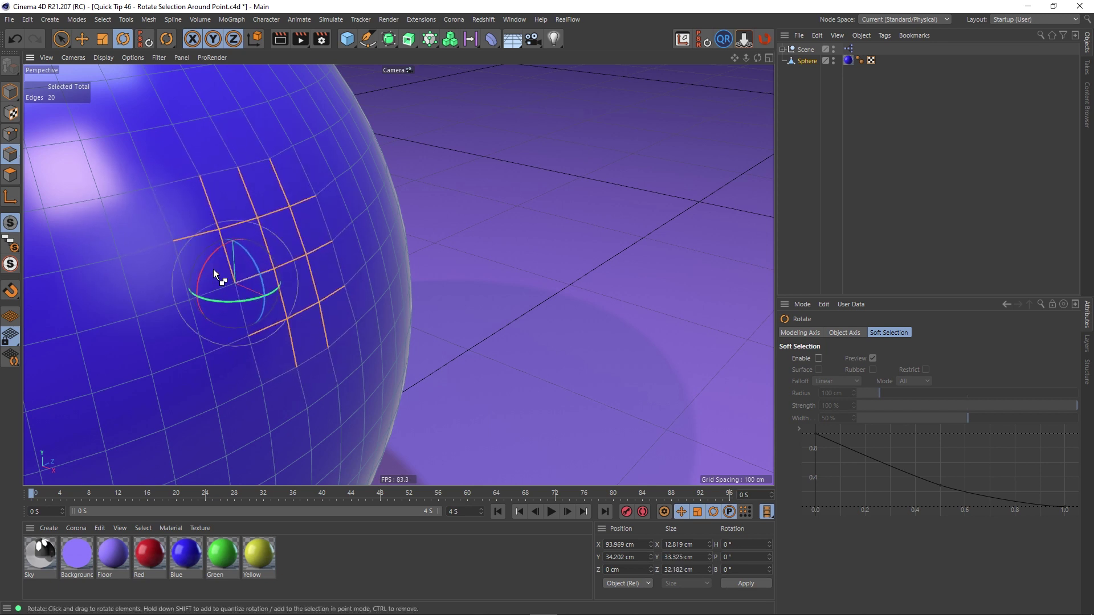
Switch to Polygons mode and use Live Selection to select a six-polygon patch plus a separate four-polygon patch below it on the sphere
click(10, 175)
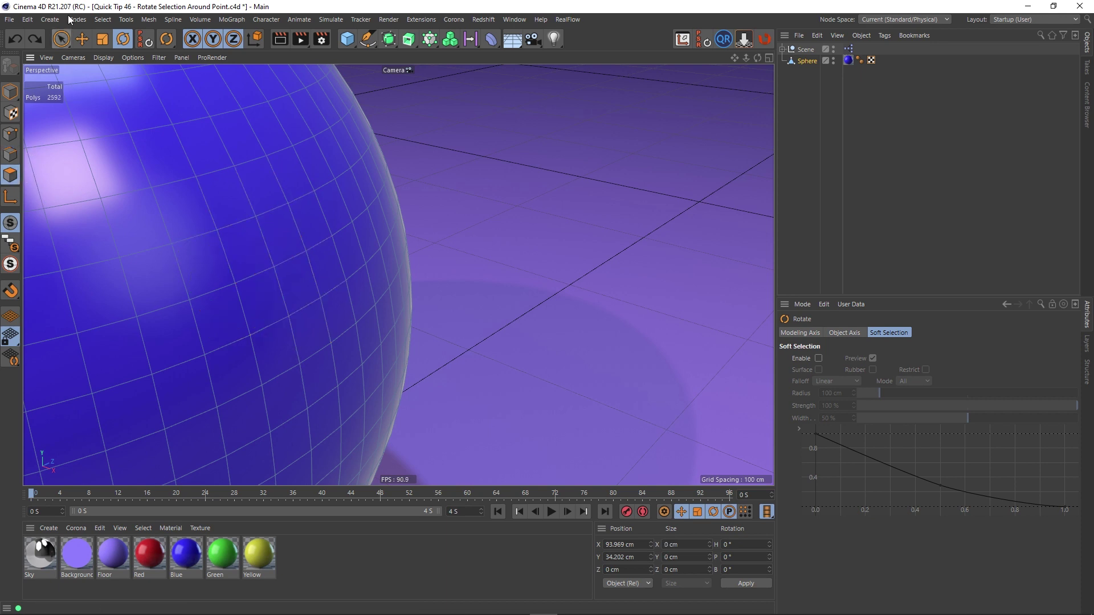
click(61, 39)
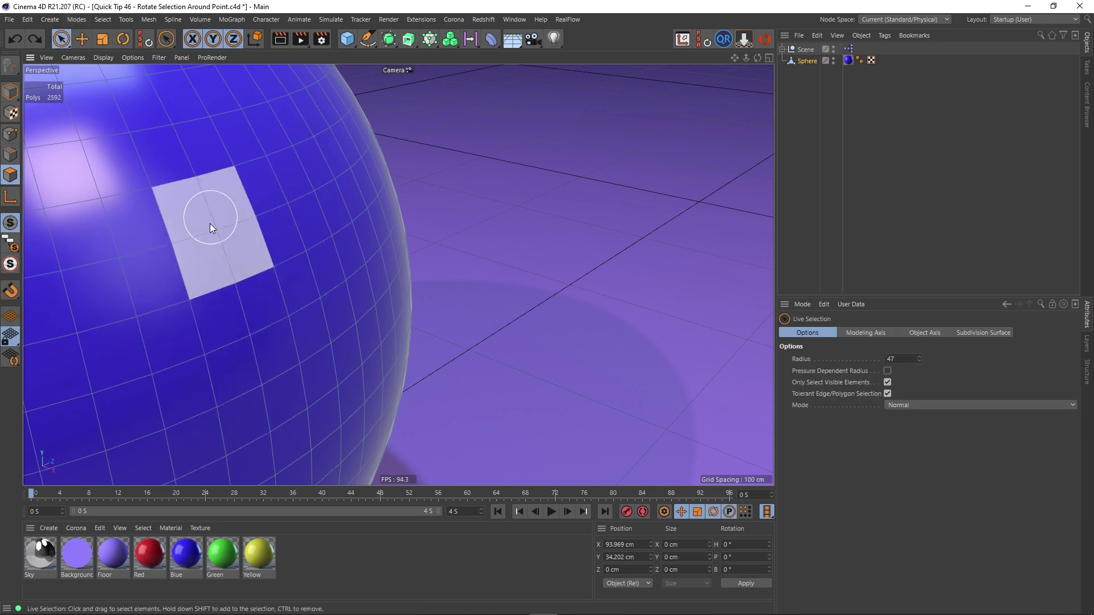
mouse_move(209, 224)
mouse_down()
mouse_move(216, 234)
mouse_move(234, 221)
mouse_move(247, 229)
mouse_up()
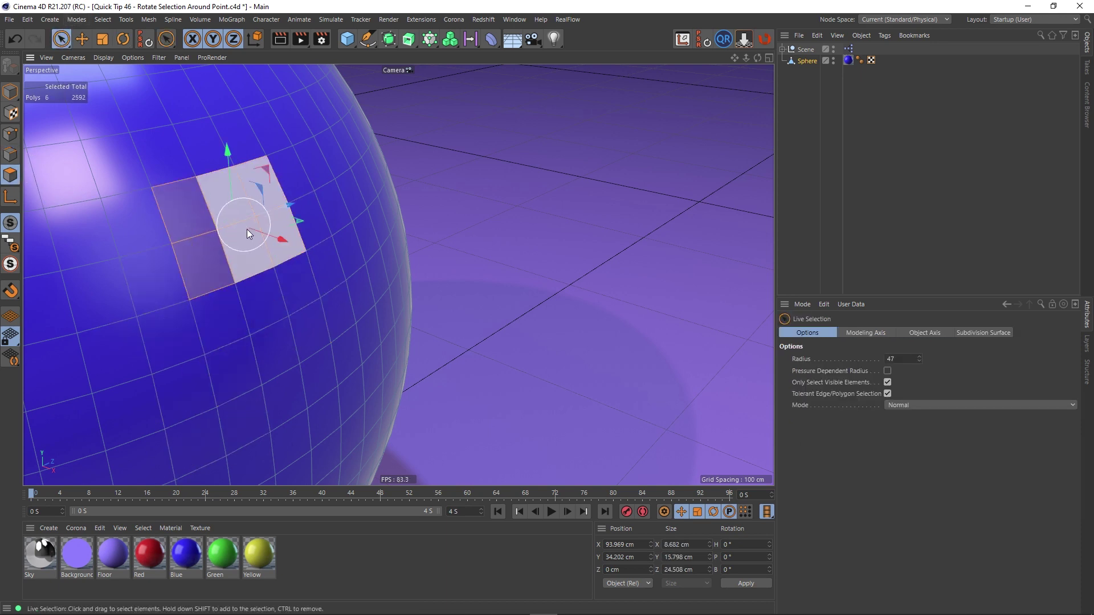
shift+click(336, 384)
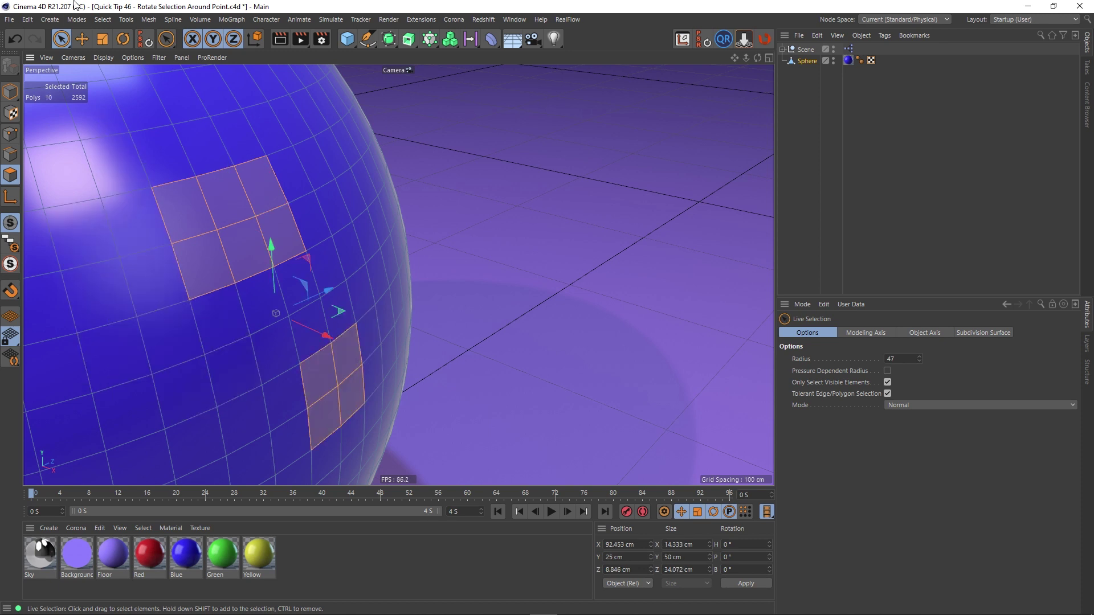
Enable axis modification and snap the polygon selection's axis to the unselected vertex lying between the two patches
click(10, 198)
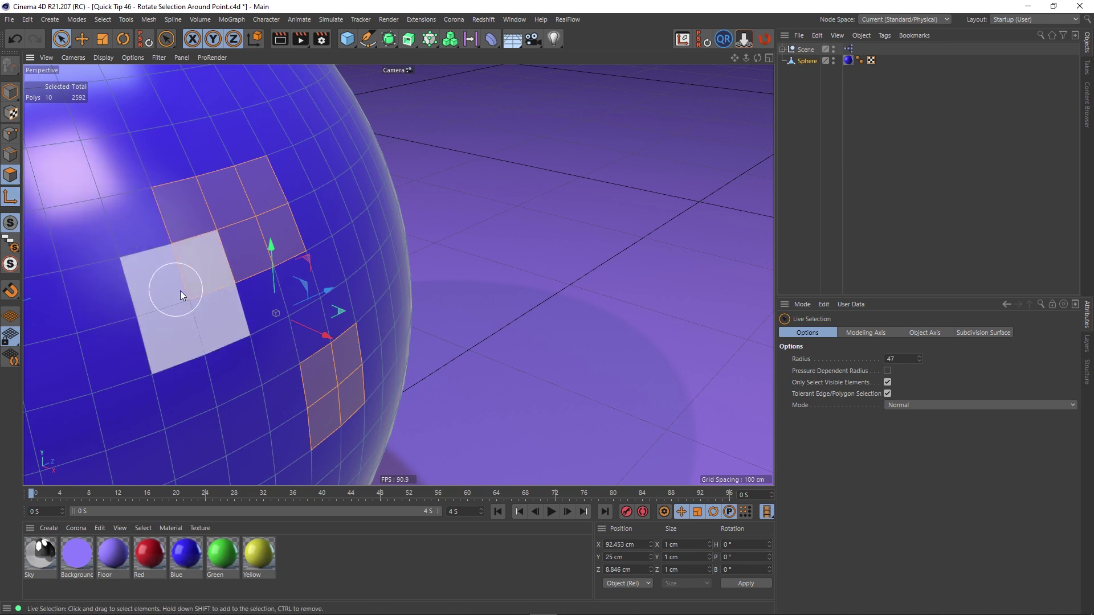
click(81, 45)
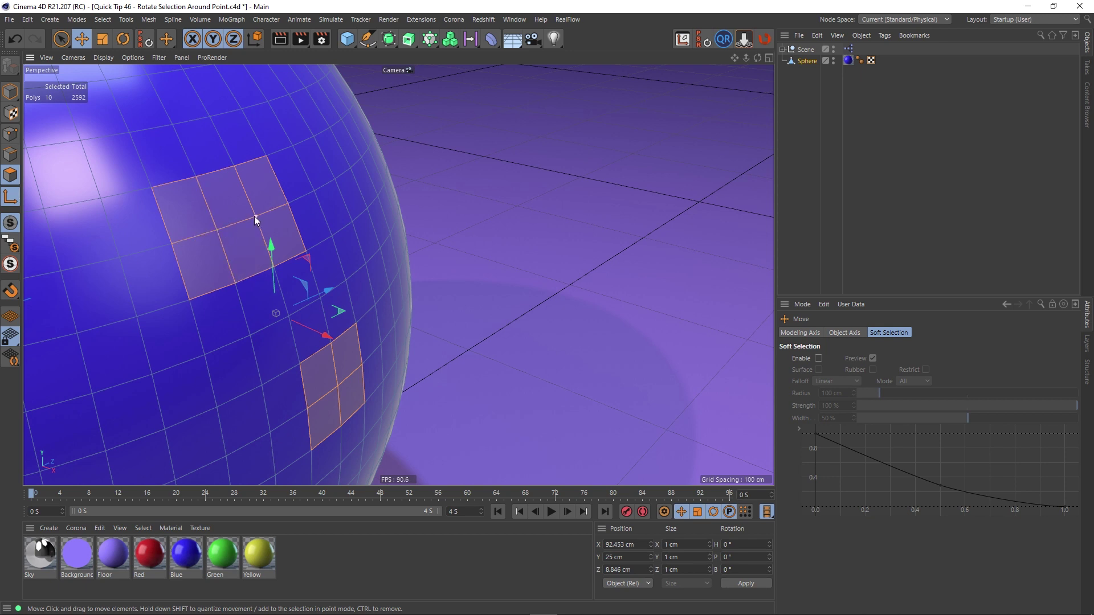
click(252, 335)
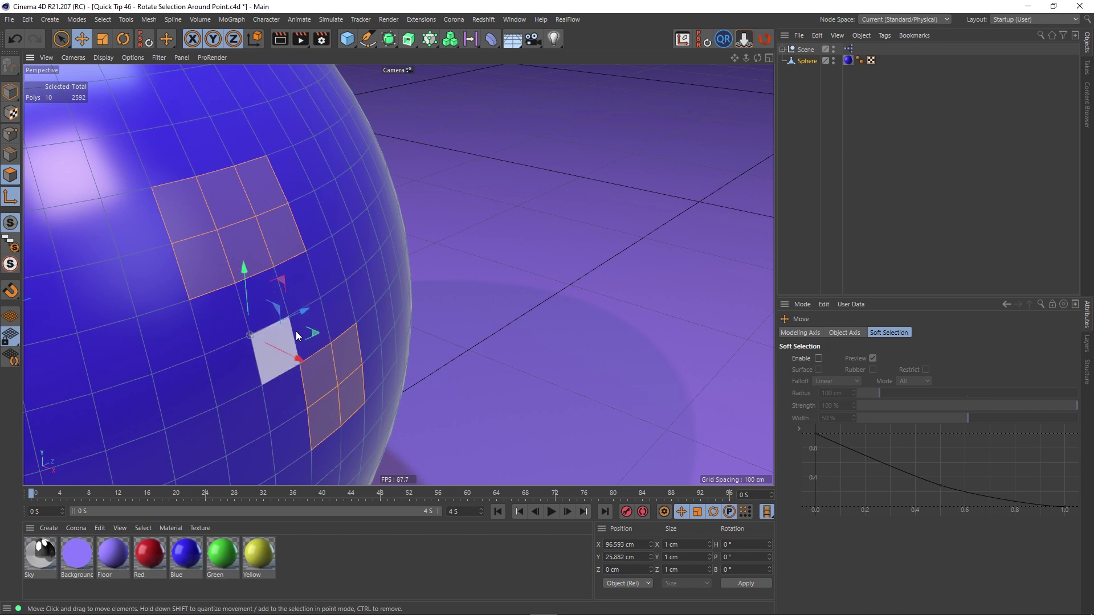
Turn off axis modification, try rotating both polygon patches about the snapped vertex, and undo the rotation
click(122, 41)
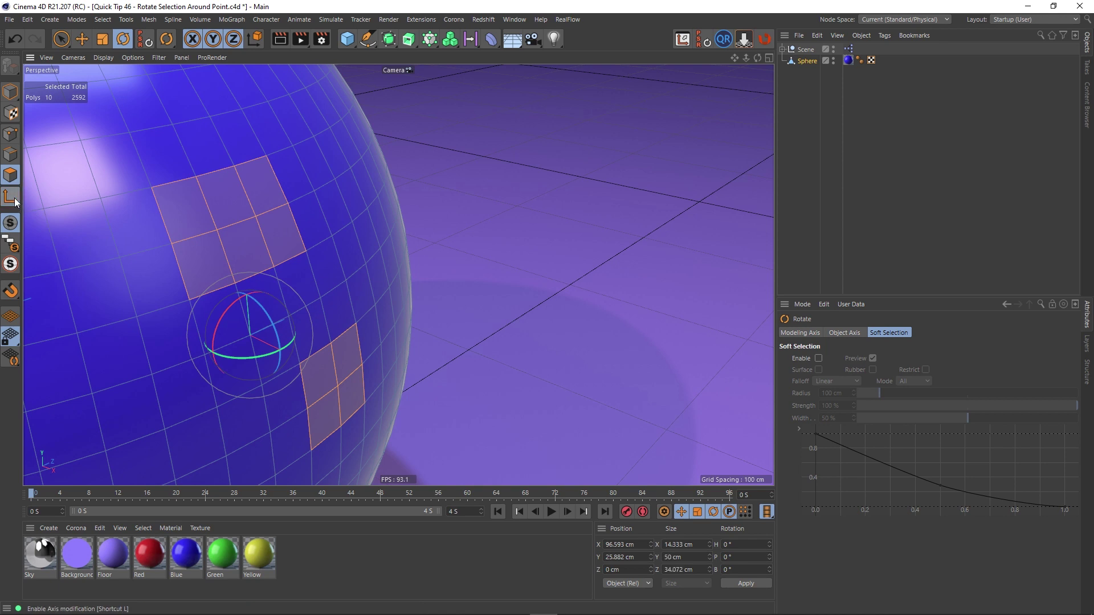
mouse_move(220, 327)
mouse_down()
mouse_move(228, 324)
mouse_move(223, 336)
mouse_up()
key(ctrl+z)
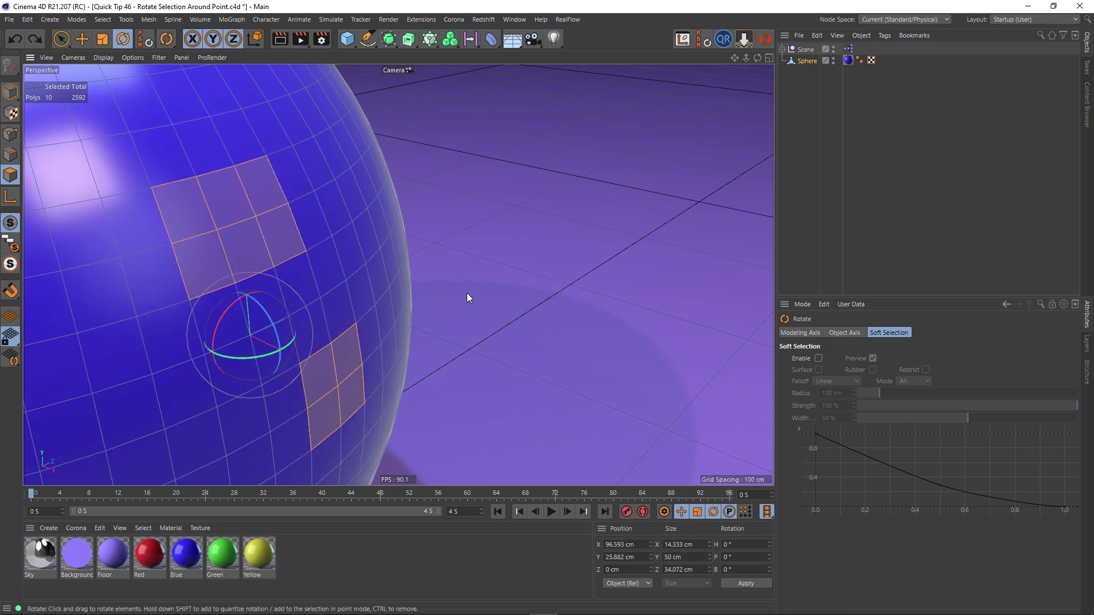